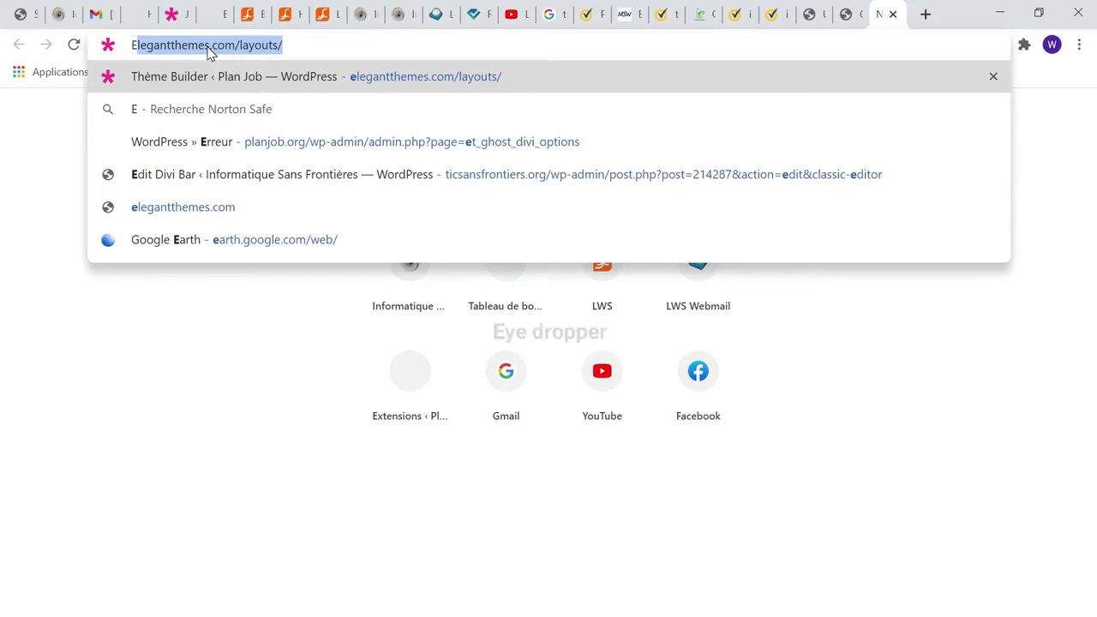
- Search the web for "Eye dropper" and open the extension's Chrome Web Store result
type("yer")
key("BackSpace")
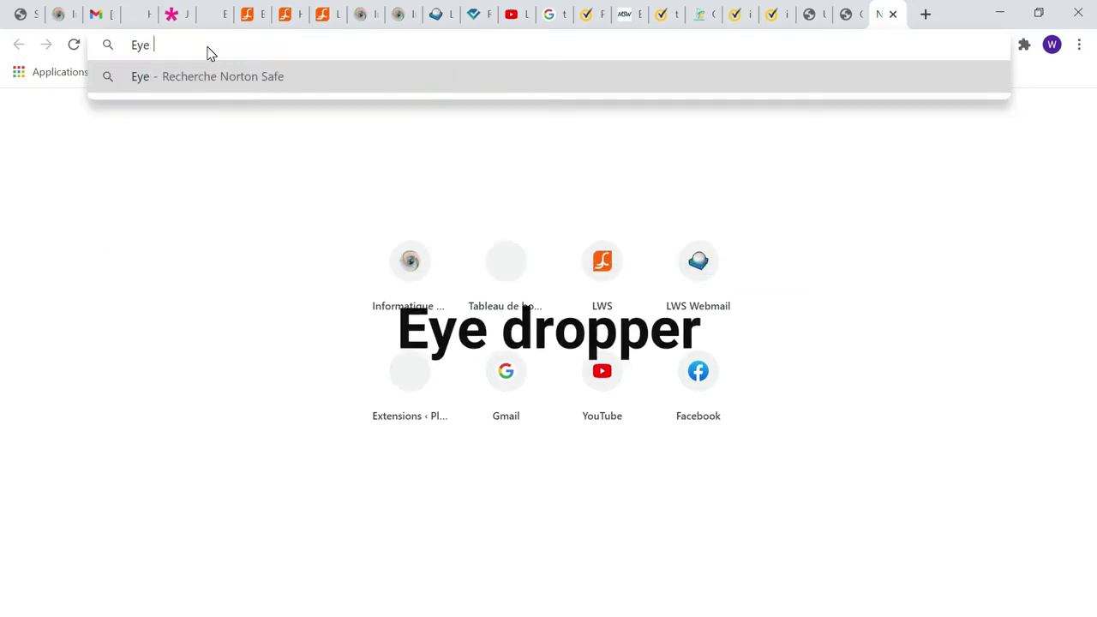
type("dropper")
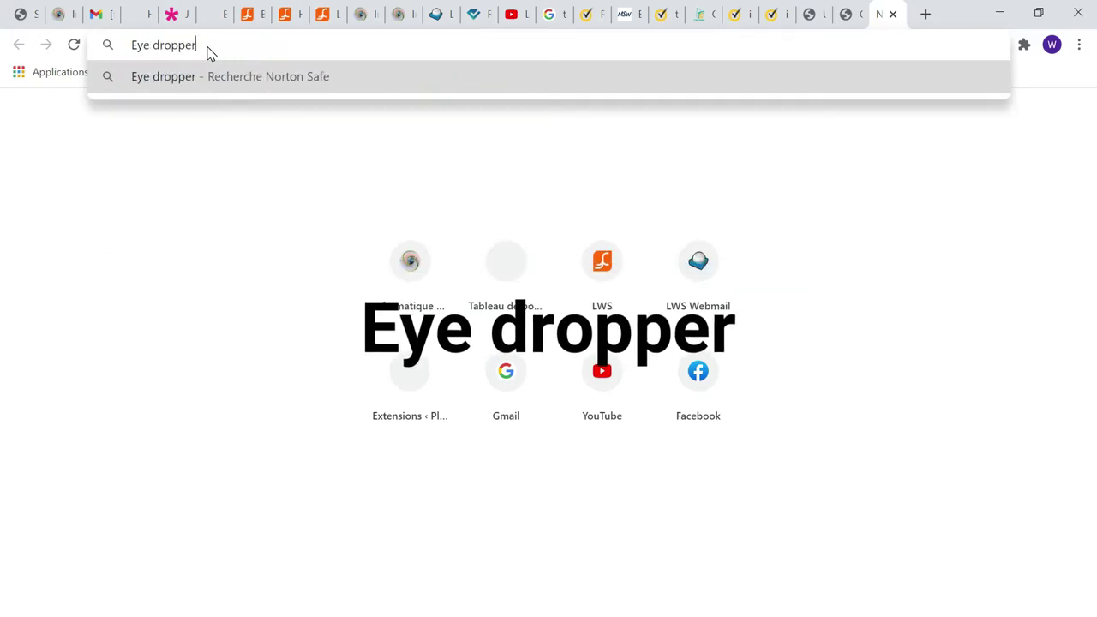
key("Return")
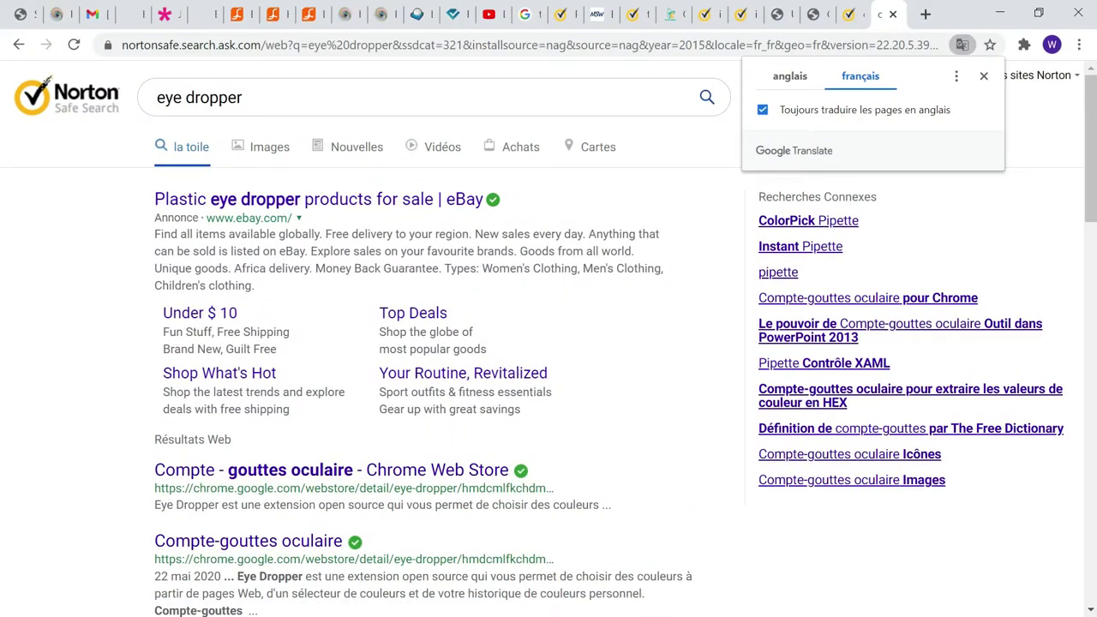
left_click(268, 541)
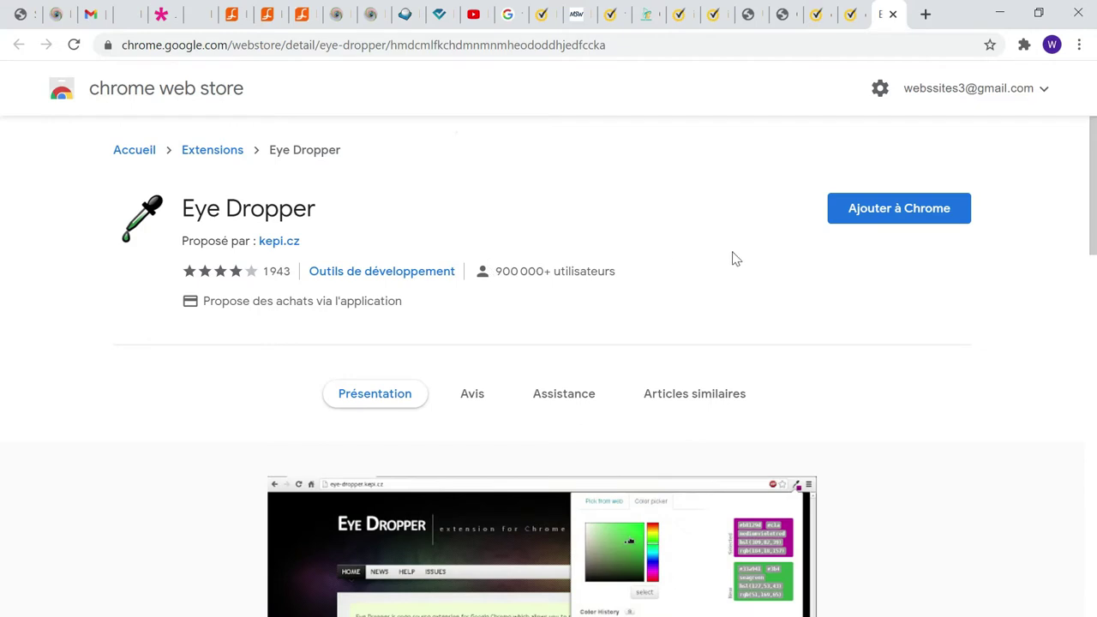
- Add the Eye Dropper extension to Chrome and look over its welcome page
left_click(857, 214)
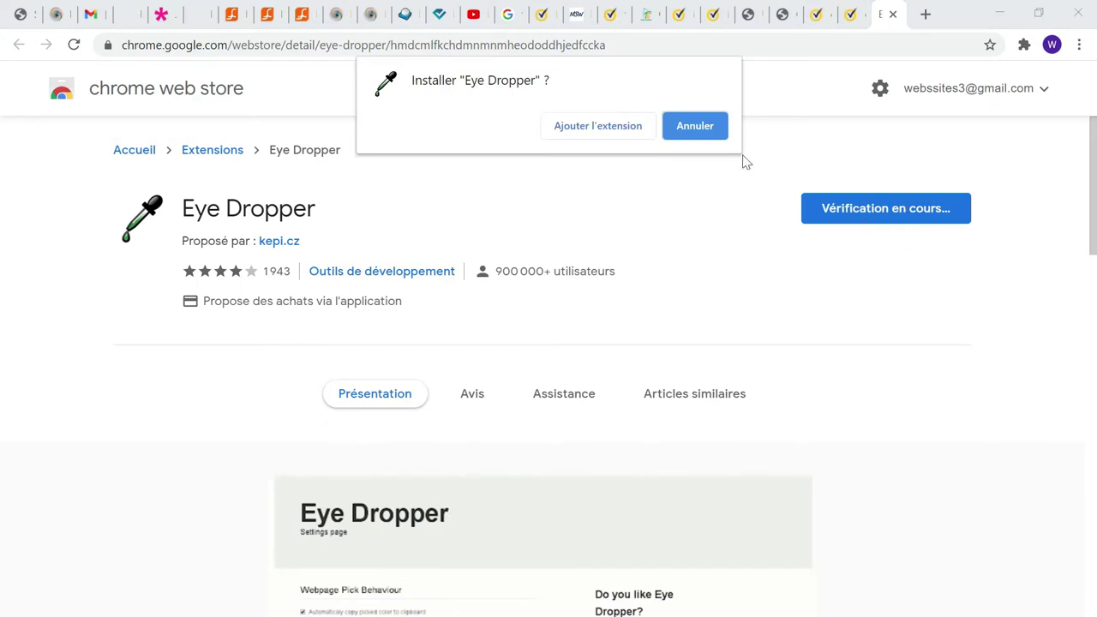
left_click(580, 128)
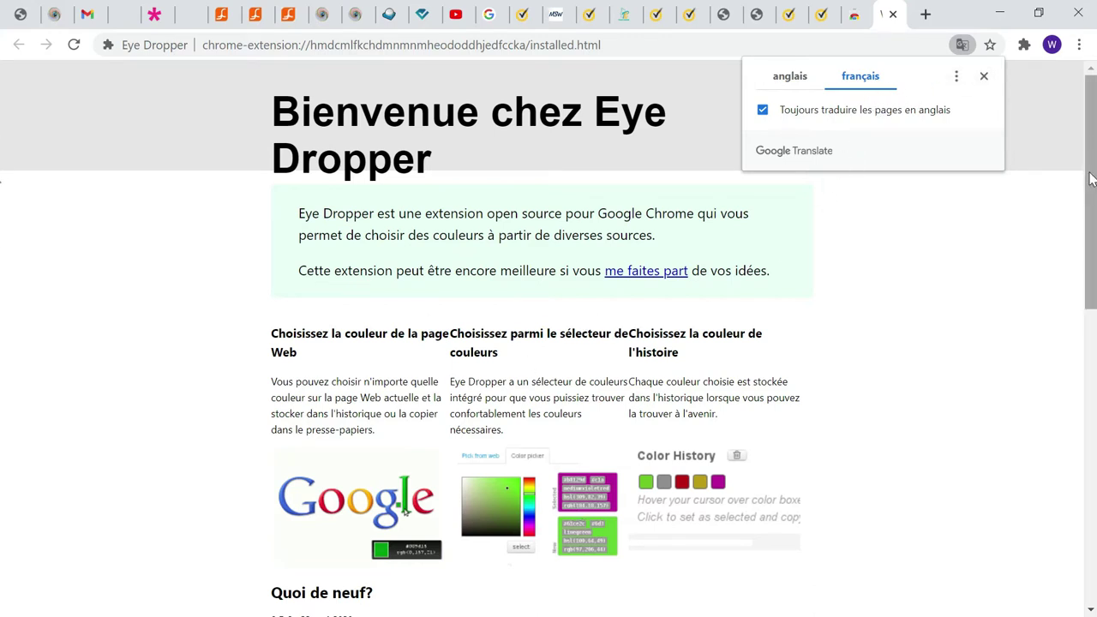
mouse_move(1091, 177)
left_mouse_down()
mouse_move(5, 196)
mouse_move(3, 504)
mouse_move(4, 212)
mouse_move(1086, 203)
mouse_move(1088, 185)
left_mouse_up()
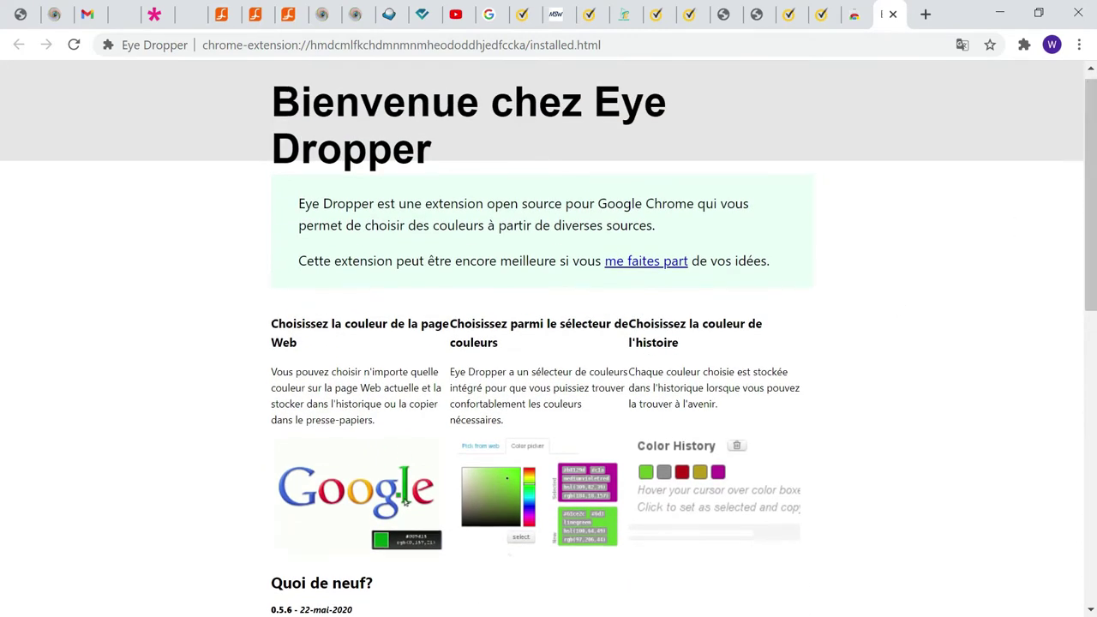
left_click_drag(1093, 251, 1093, 249)
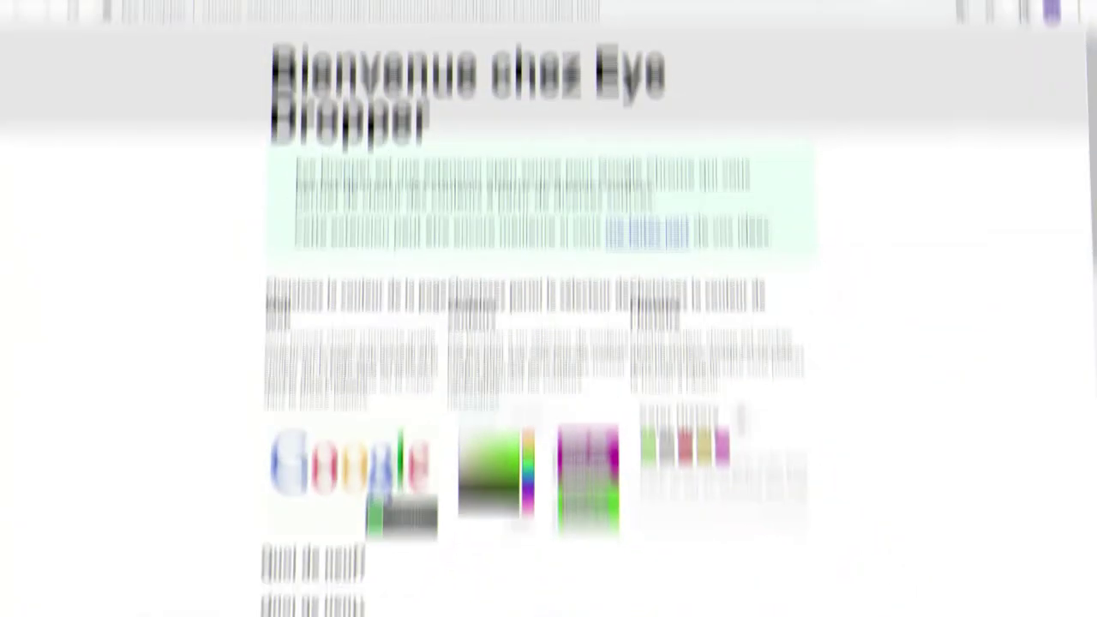
- Pin the Eye Dropper extension so it stays visible beside the address bar, and close the extensions list
left_click(1023, 44)
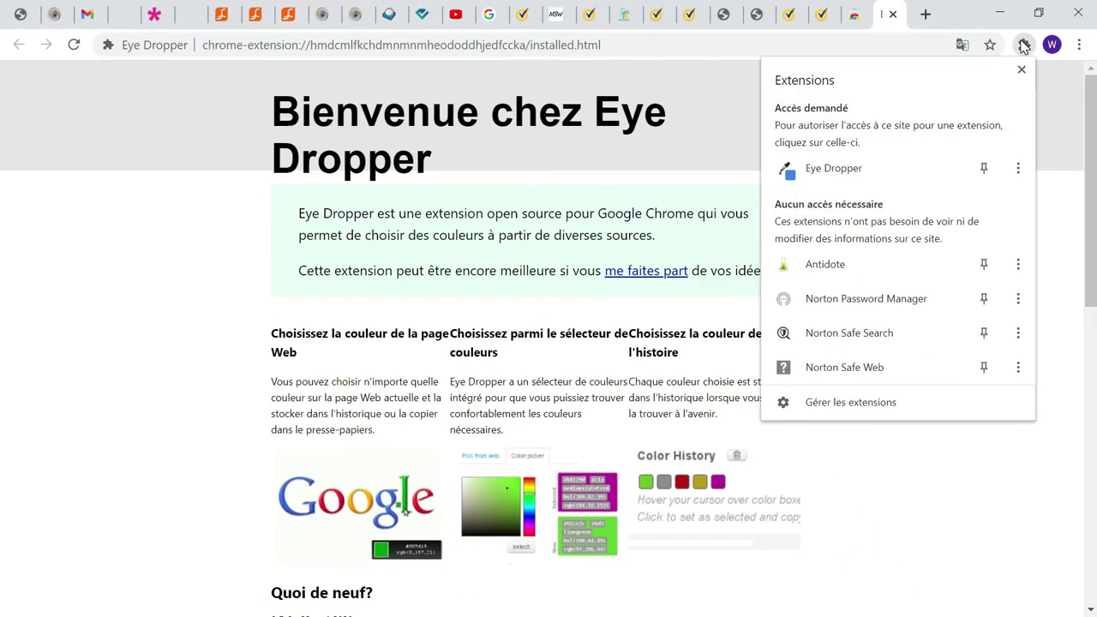
left_click(831, 171)
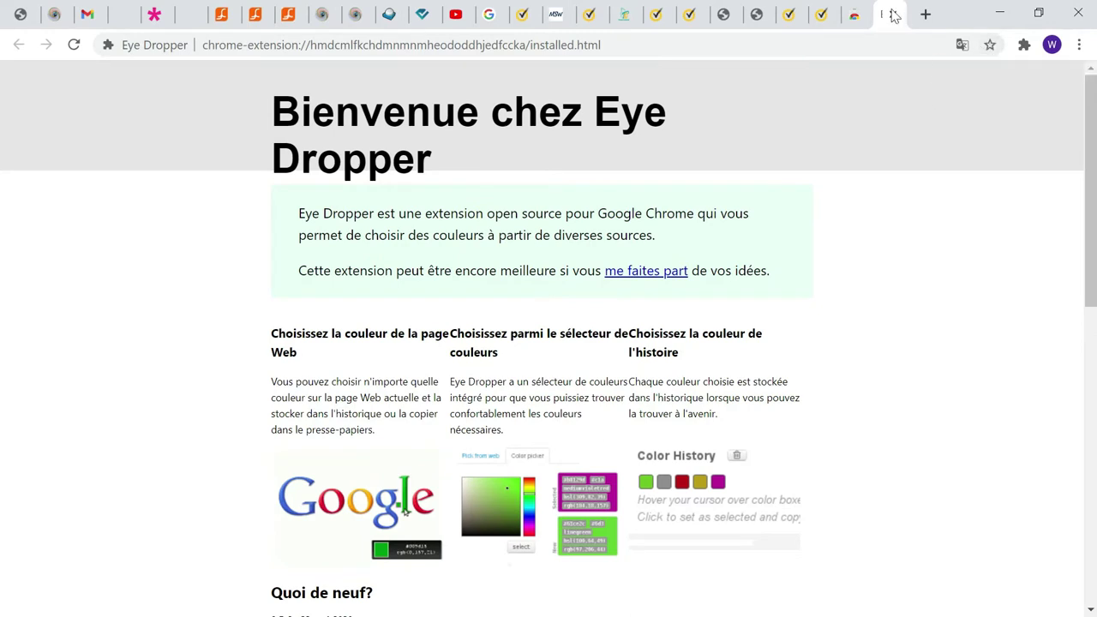
left_click(1024, 44)
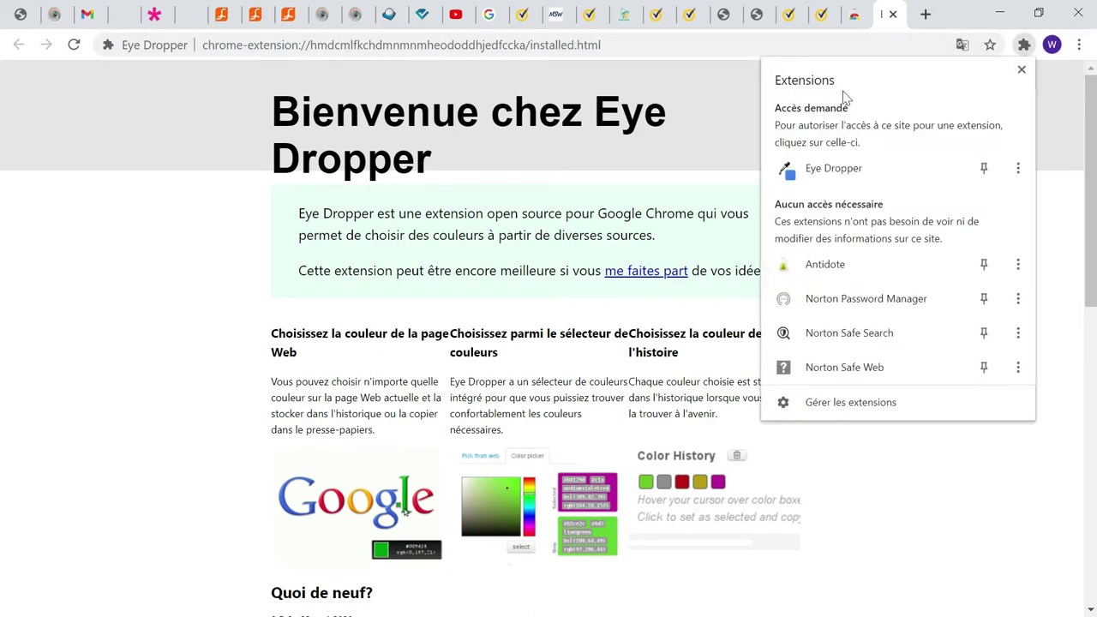
left_click(1017, 169)
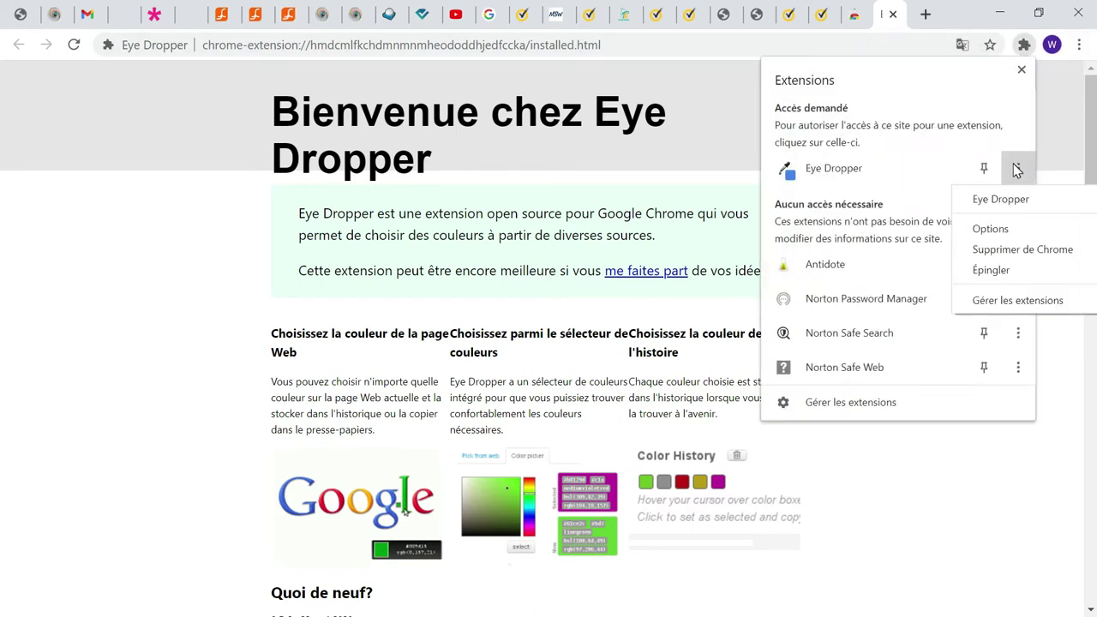
left_click(992, 271)
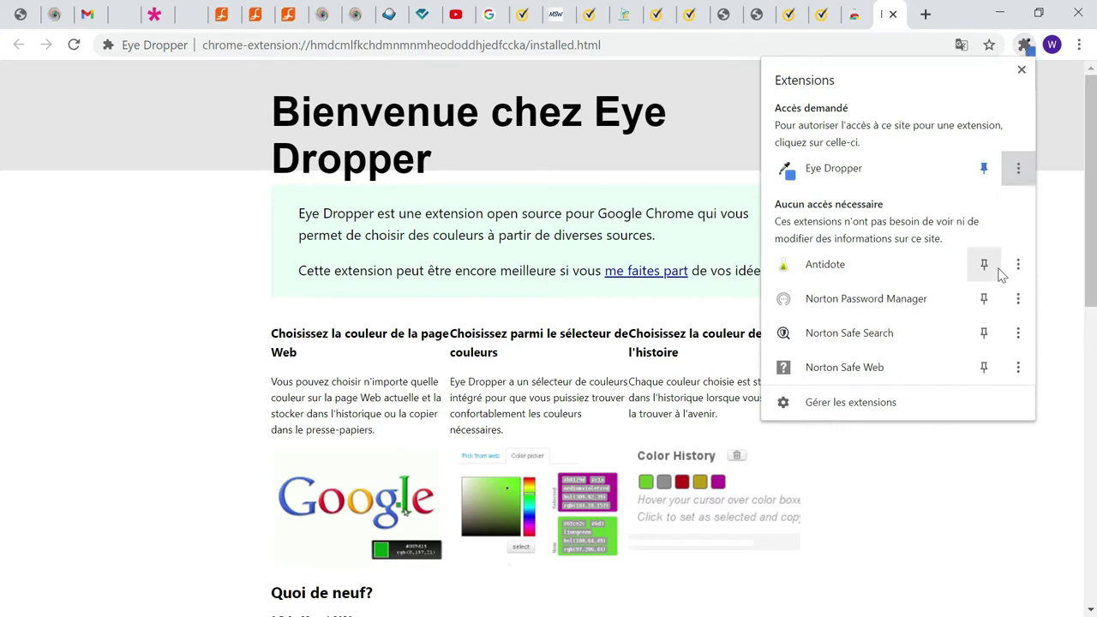
left_click(1059, 163)
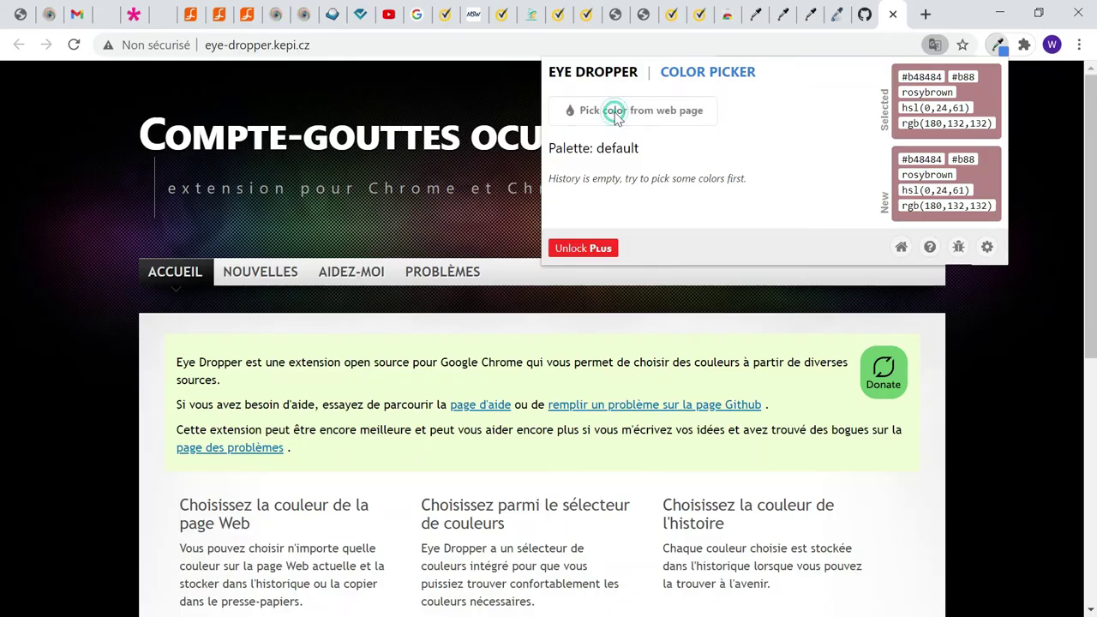
- Use Eye Dropper to pick the dark purple colour #3a1639 from the web page's header background
left_click(182, 233)
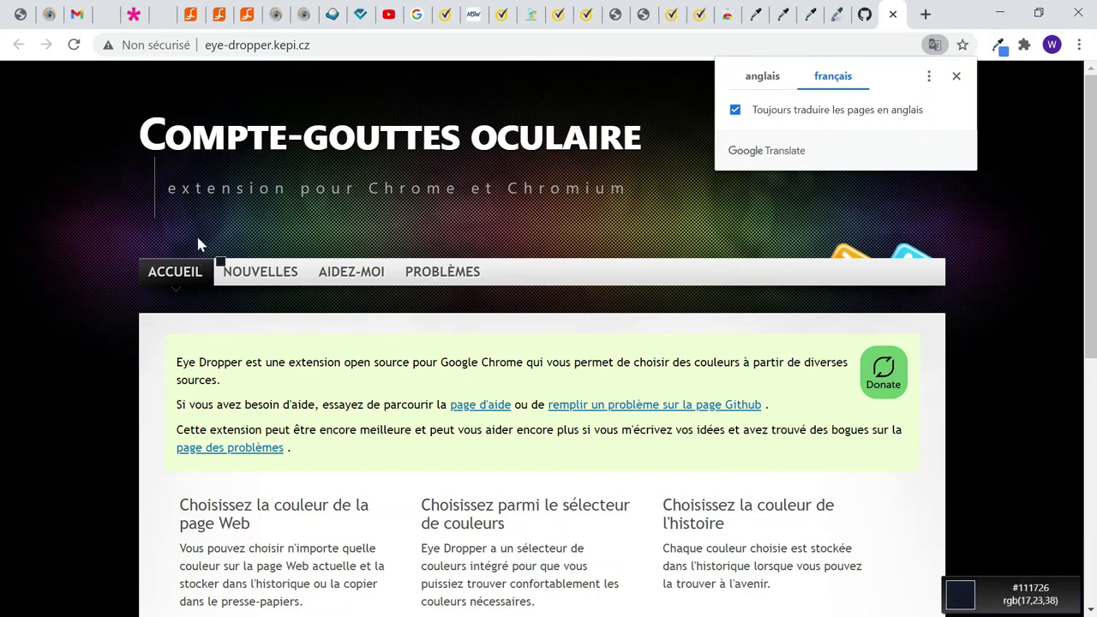
left_click(107, 239)
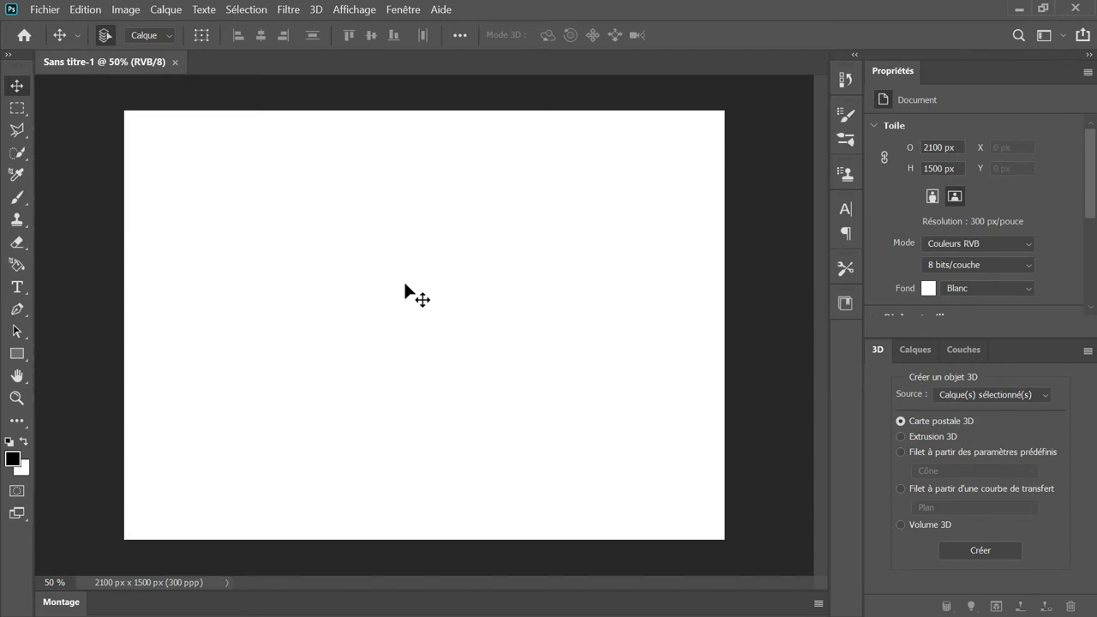
- Return from Photoshop to Chrome, export the Eye Dropper palette as export.csv, and open the file in a maximized Excel window
left_click(1018, 9)
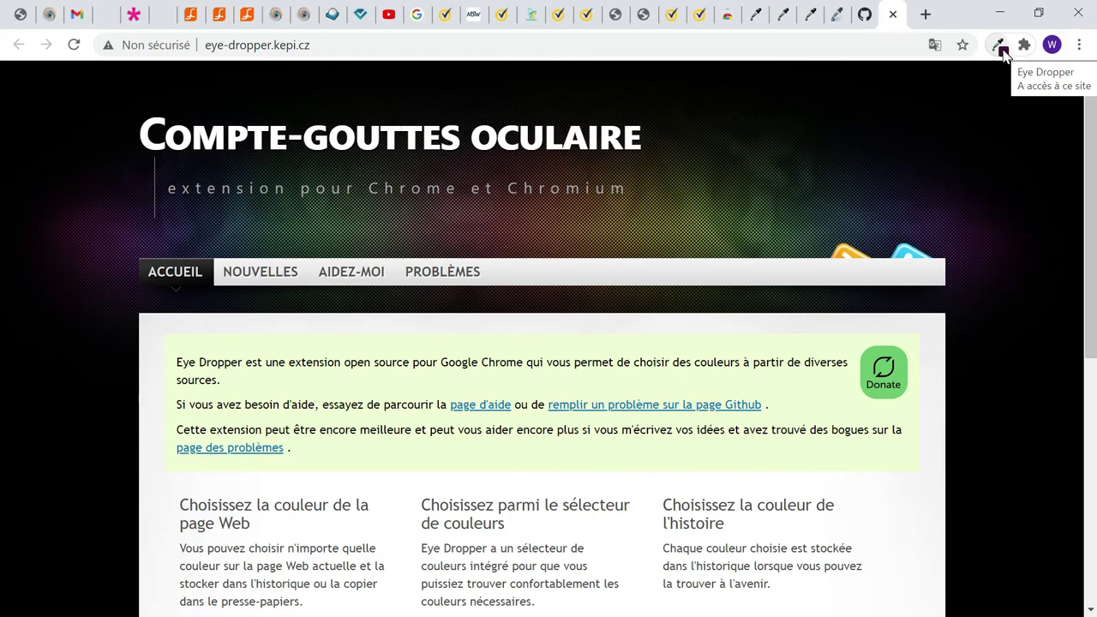
left_click(999, 46)
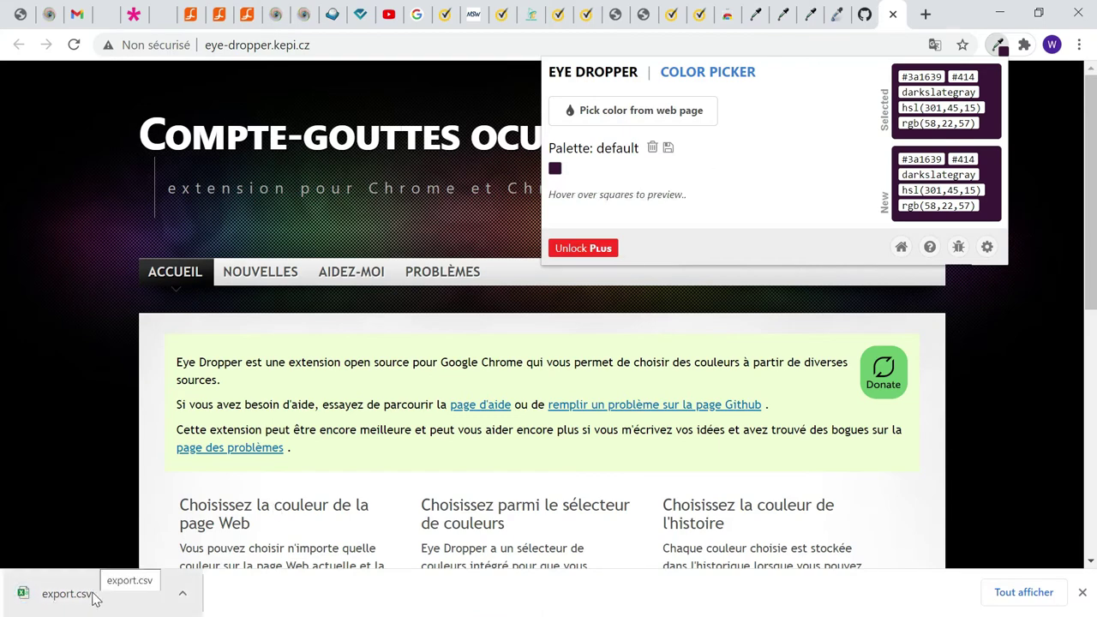
left_click(43, 598)
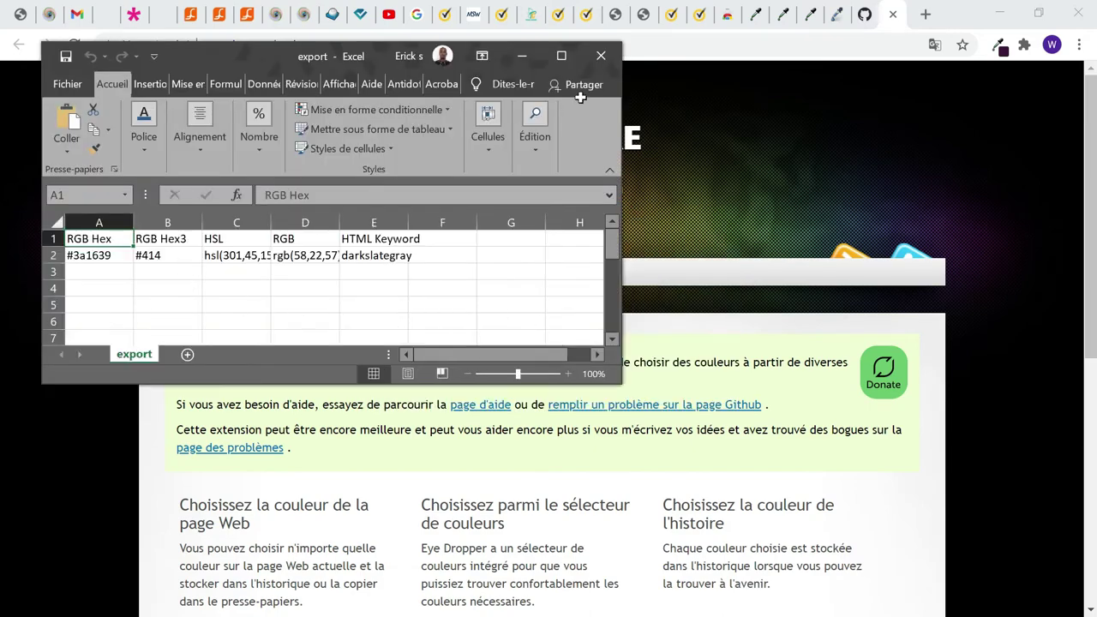
left_click(561, 56)
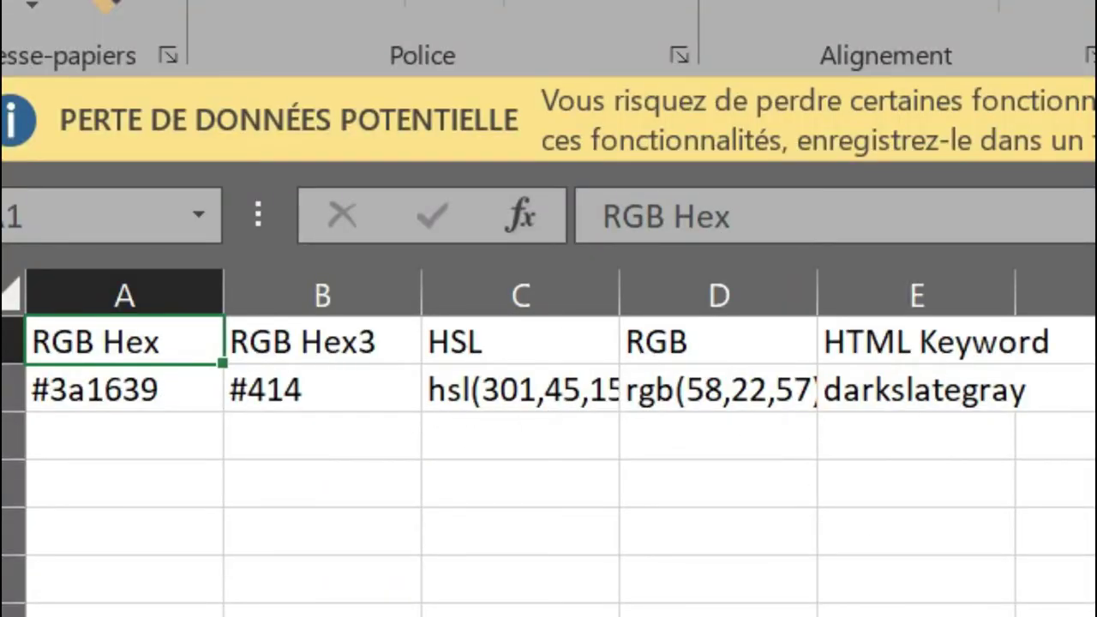
- Open the darkslategray cell under HTML Keyword for editing and select its text
left_click(917, 394)
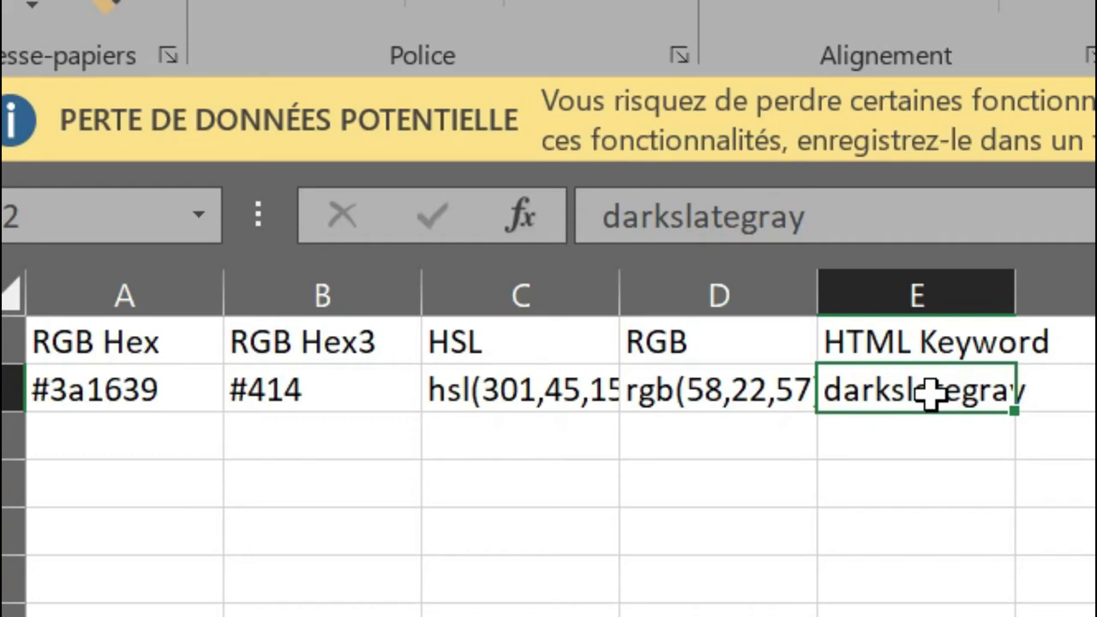
double_click(930, 394)
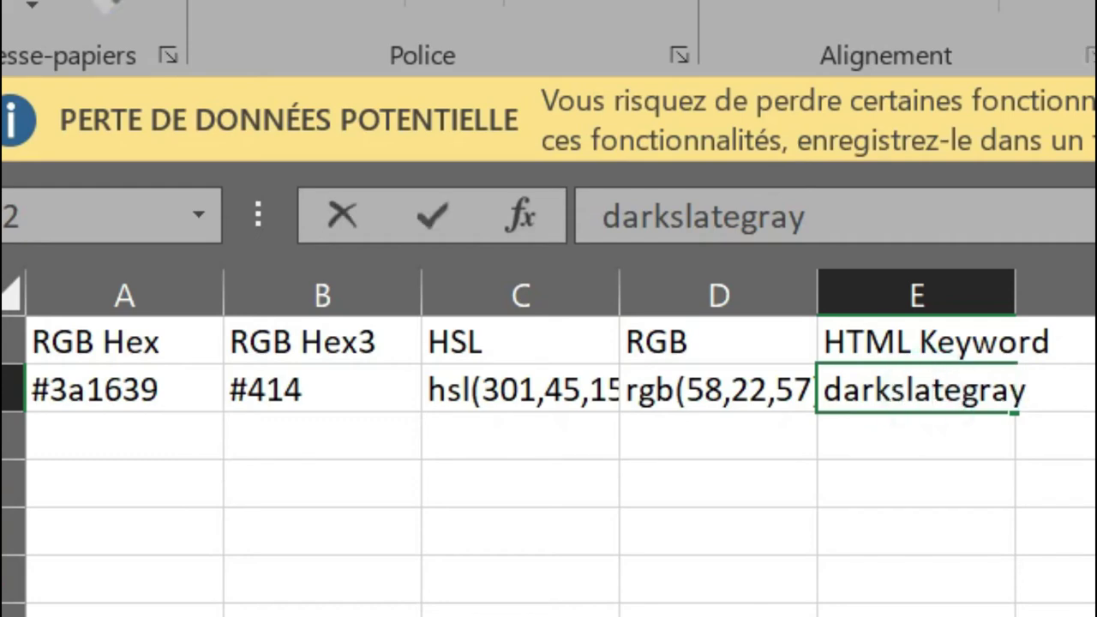
double_click(930, 394)
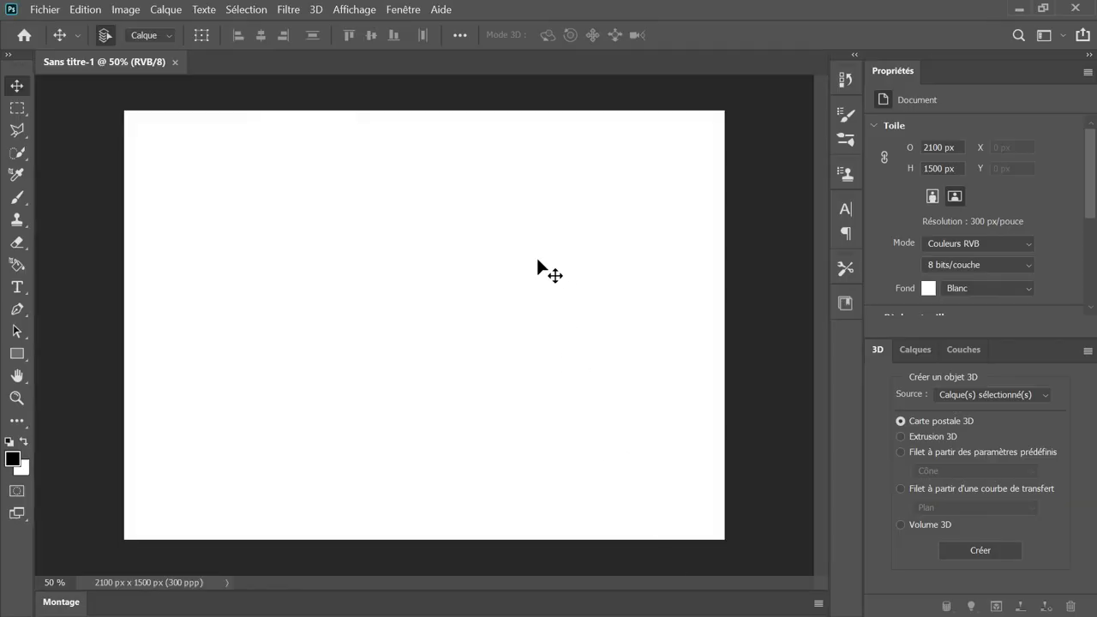
left_click(17, 107)
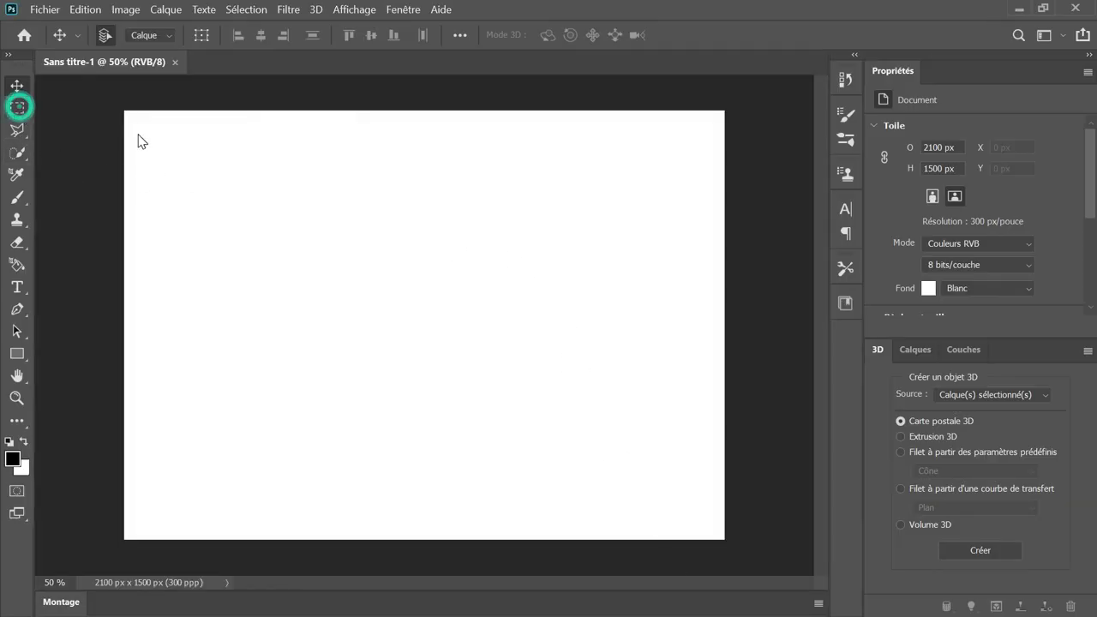
left_click_drag(137, 127, 276, 275)
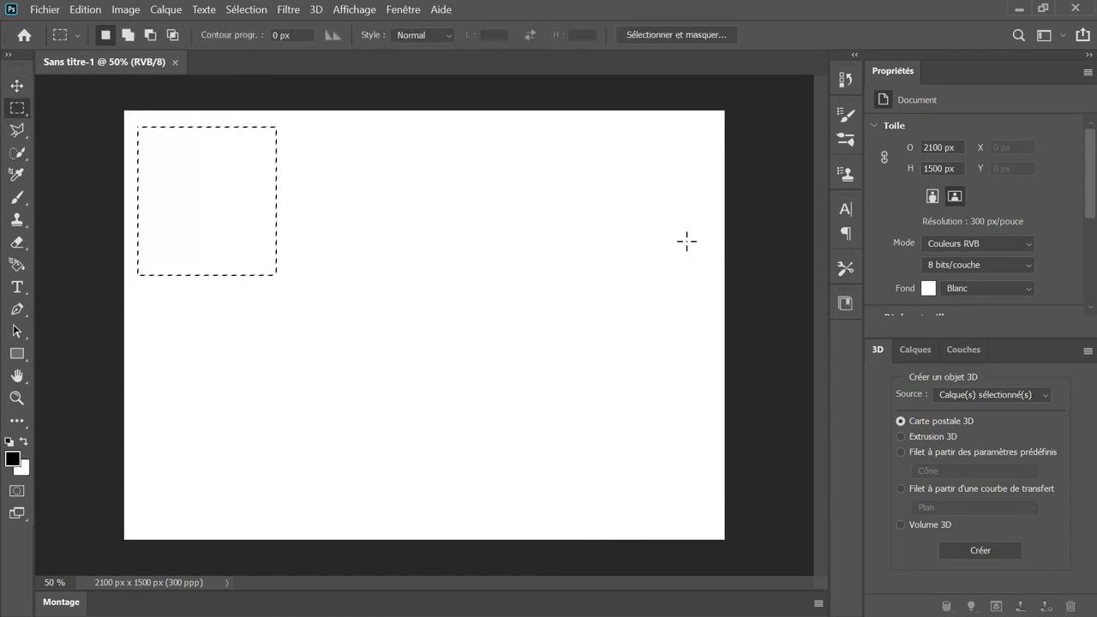
left_click(17, 85)
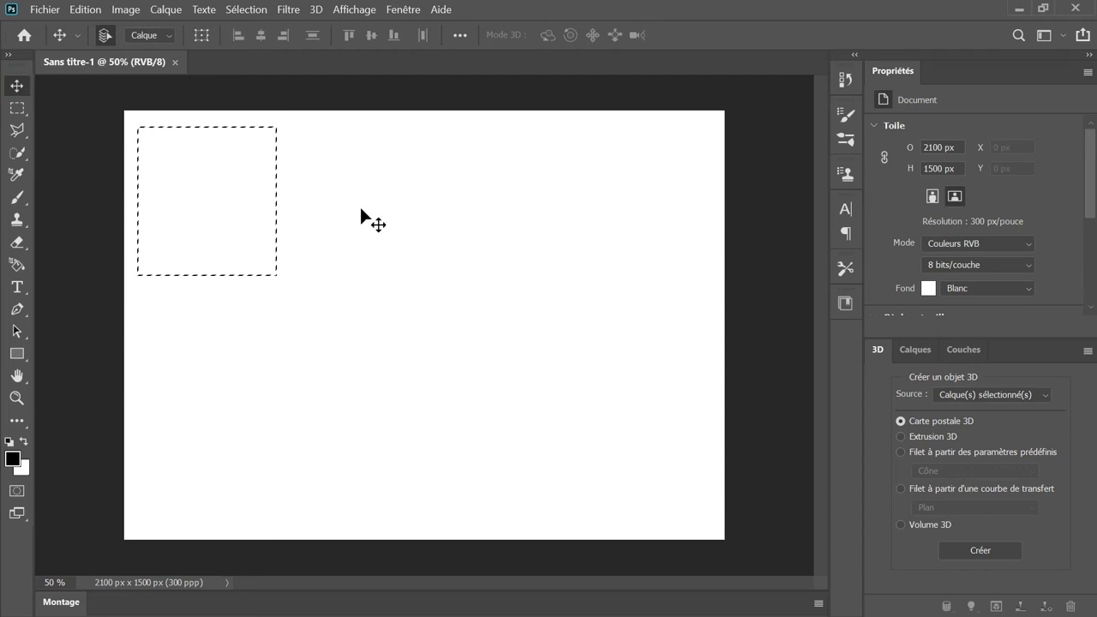
key("ctrl+d")
- Set the Photoshop document's background layer to a custom colour by entering darkslat as the hex value
left_click(15, 460)
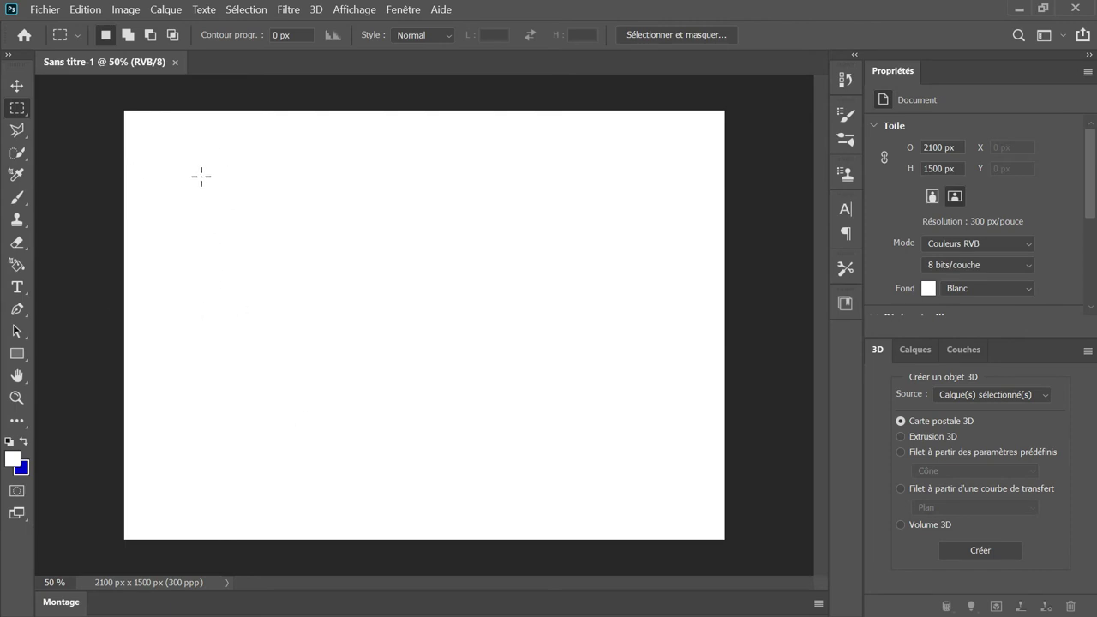
left_click(927, 289)
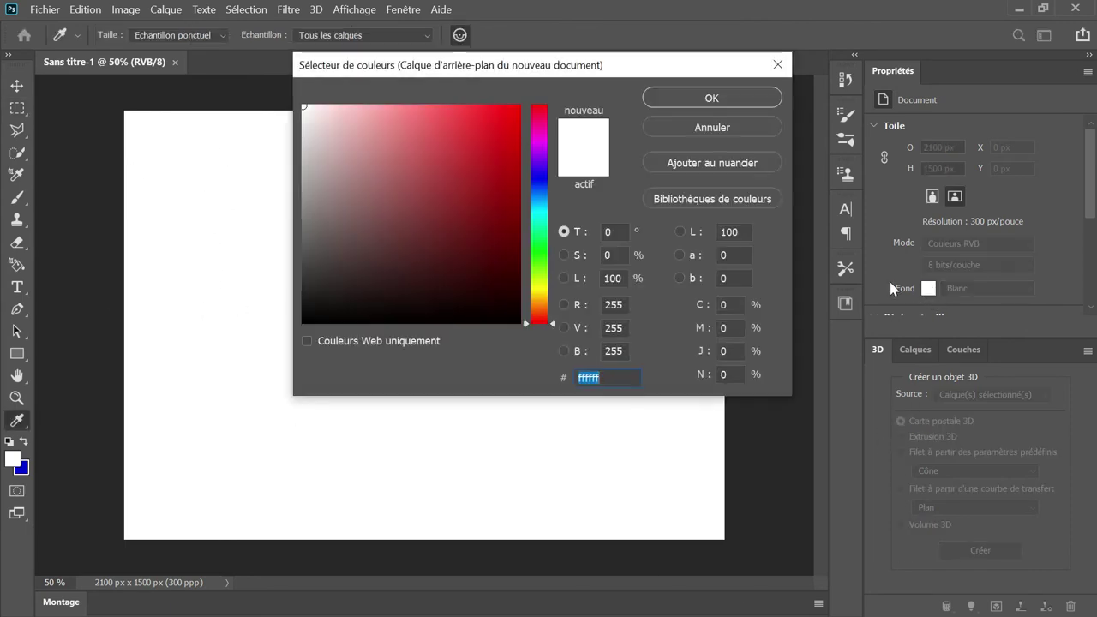
type("darkslat")
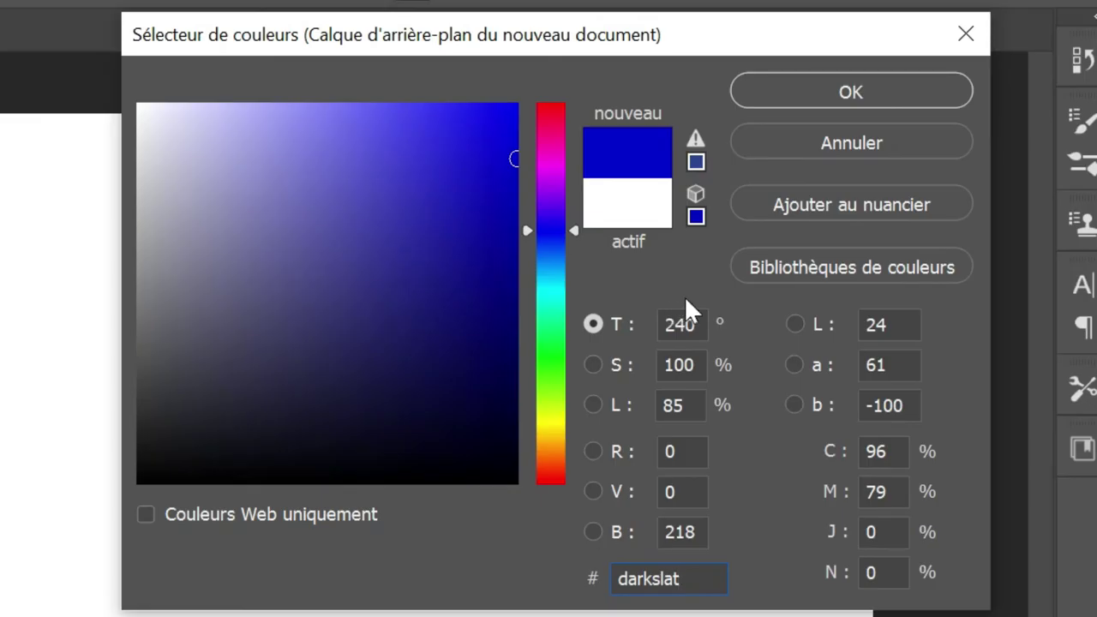
left_click(824, 94)
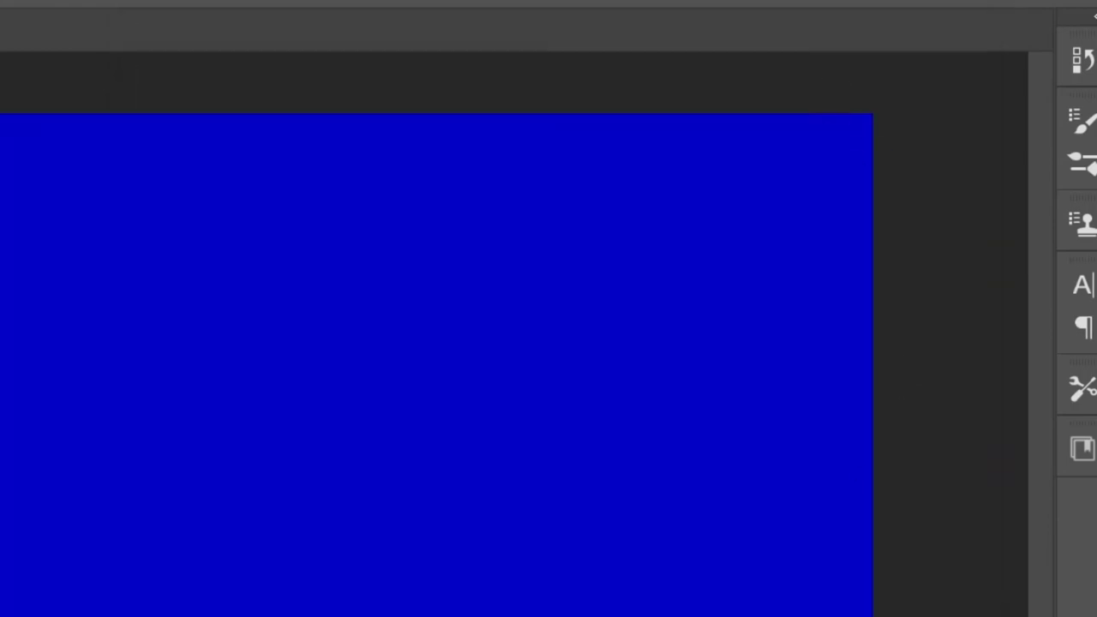